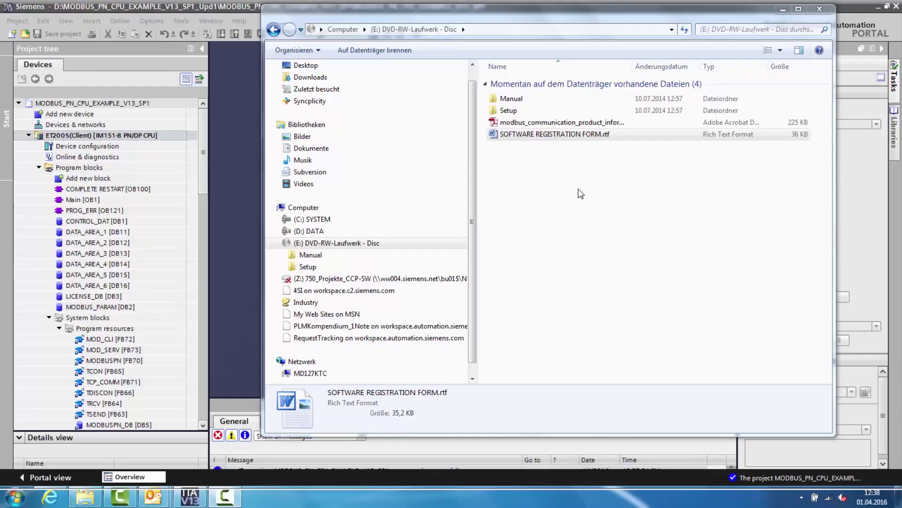
- Select SOFTWARE REGISTRATION FORM.rtf on drive E: in Windows Explorer
left_click(555, 136)
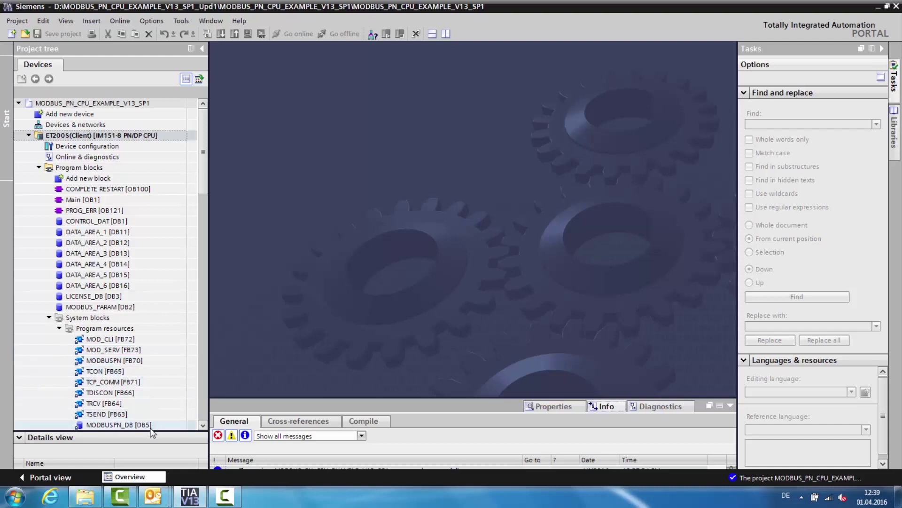
- Download the ET200S(Client) station to its CPU, loading the previewed configuration through to Finish
left_click(101, 135)
left_click(221, 34)
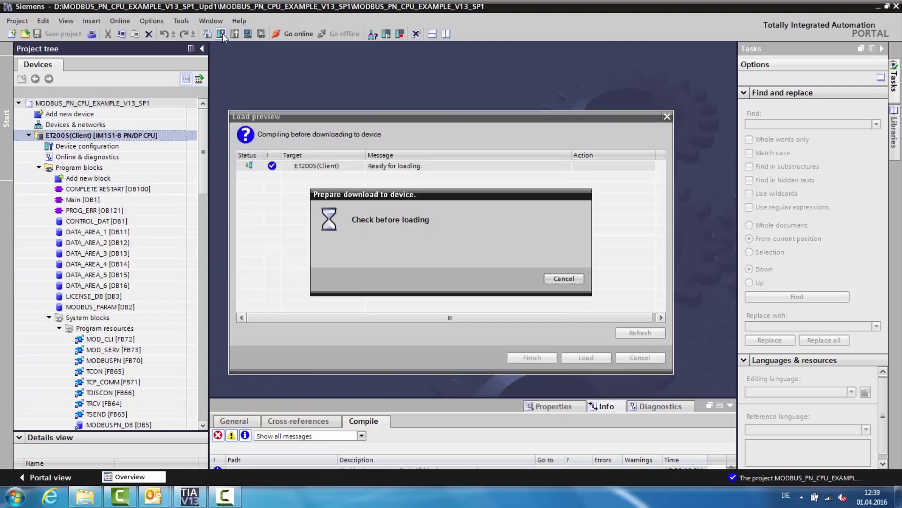
left_click(584, 358)
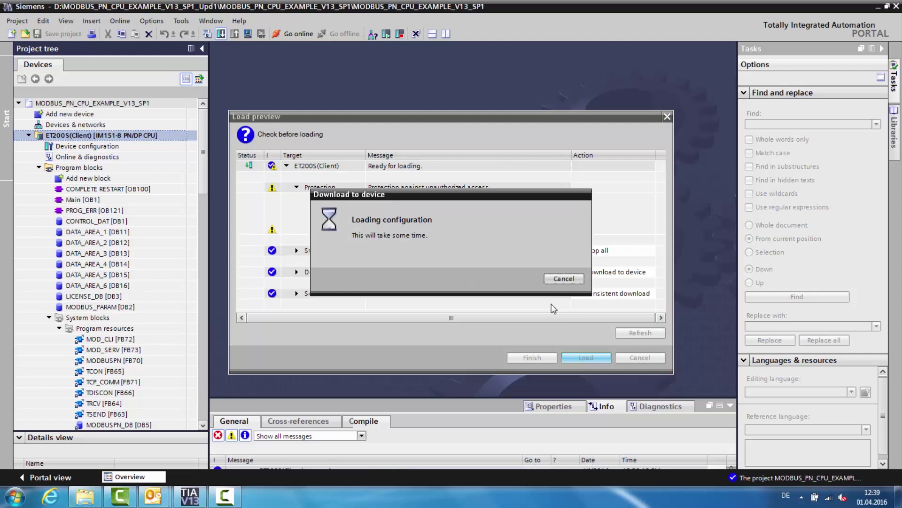
left_click(556, 359)
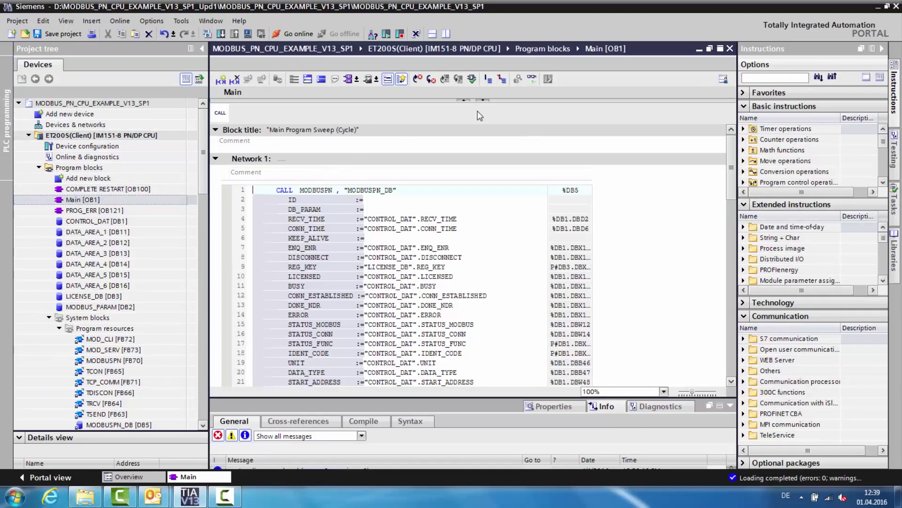
- Monitor OB1 online, inspect the diagnostics buffer's 16#A090 area length errors, then open MODBUSPN_DB [DB5]
left_click(533, 79)
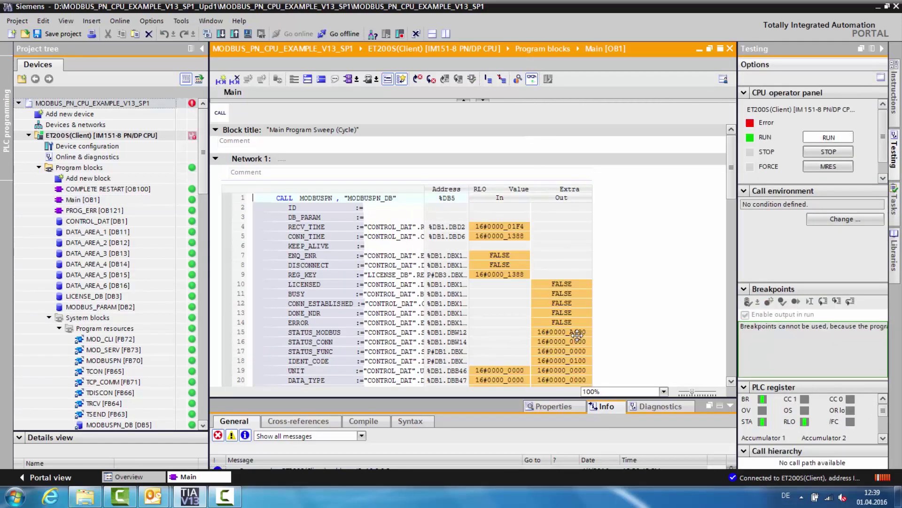
left_click(111, 158)
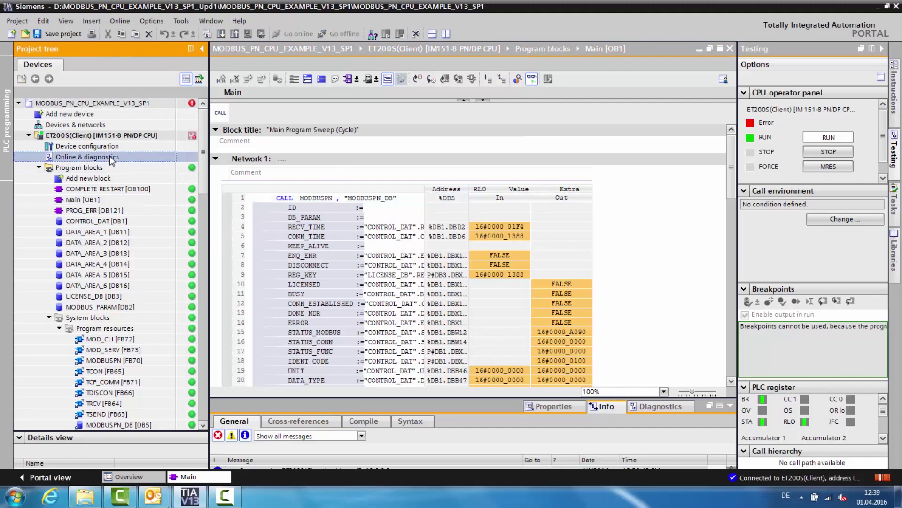
double_click(109, 156)
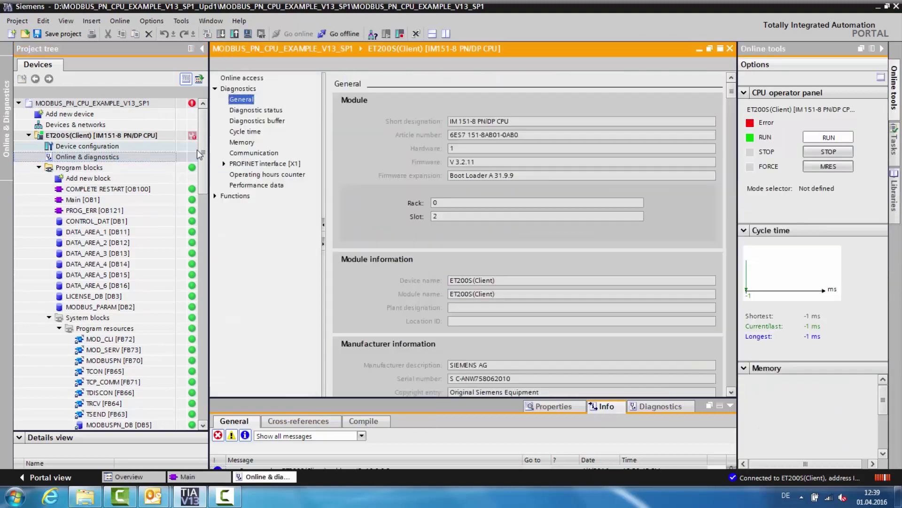
left_click(242, 122)
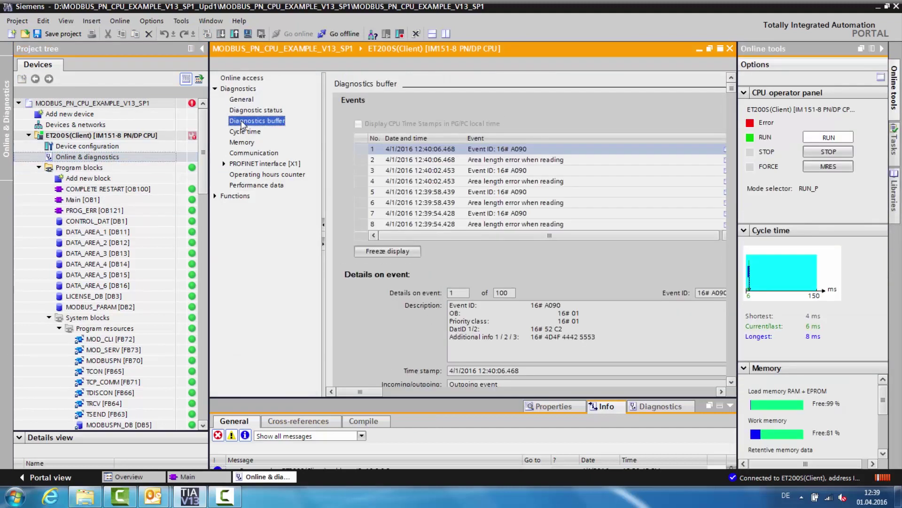
left_click(492, 176)
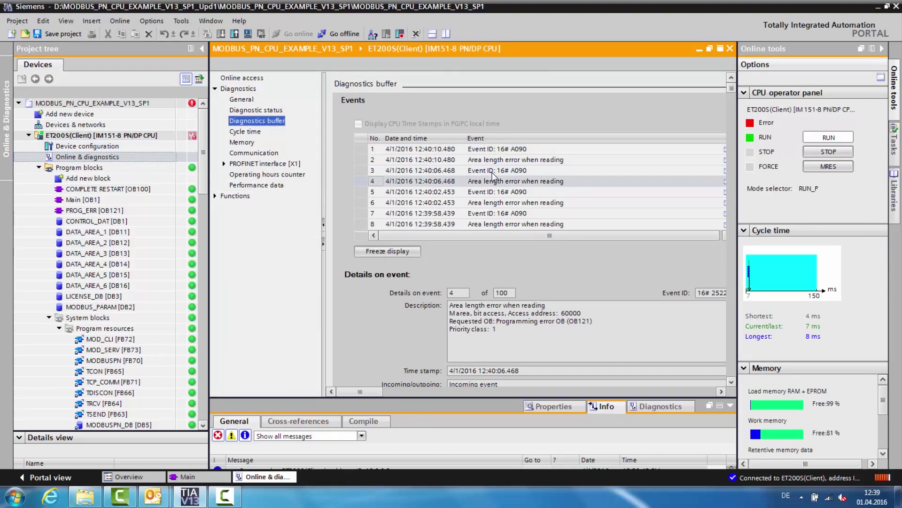
left_click(123, 426)
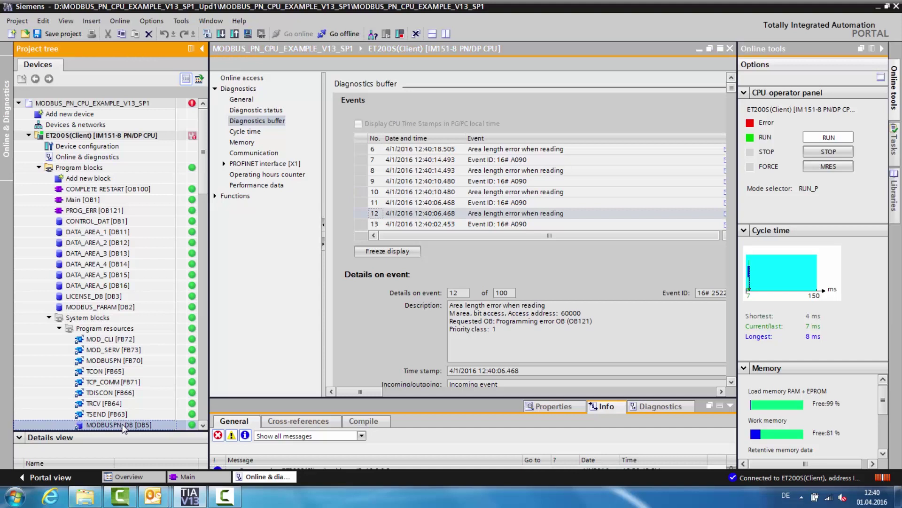
double_click(122, 425)
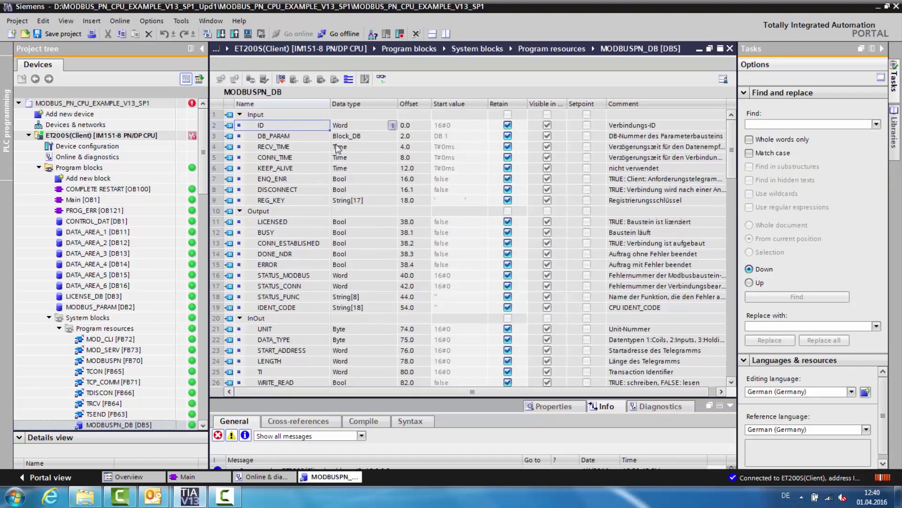
- Copy the live IDENT_CODE value from MODBUSPN_DB and paste it over the form's >>> IDENT_CODE <<< placeholder
left_click(381, 79)
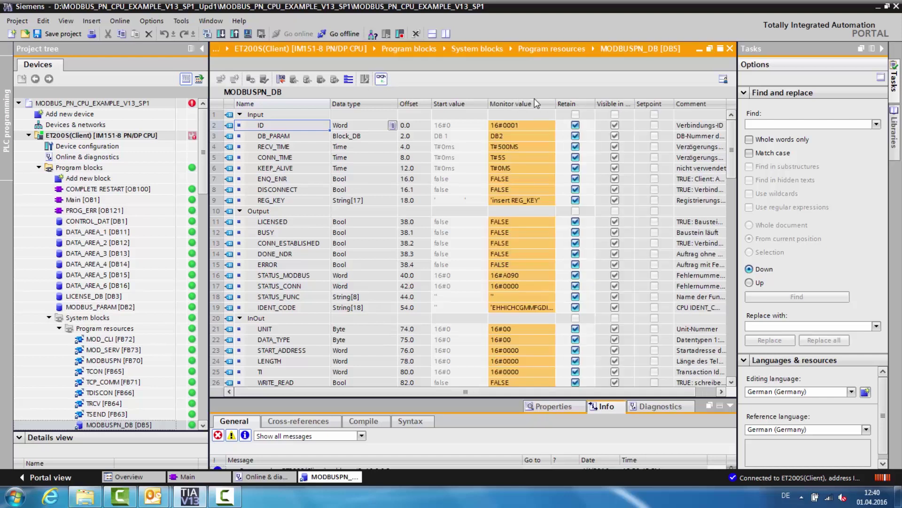
left_click_drag(556, 105, 601, 102)
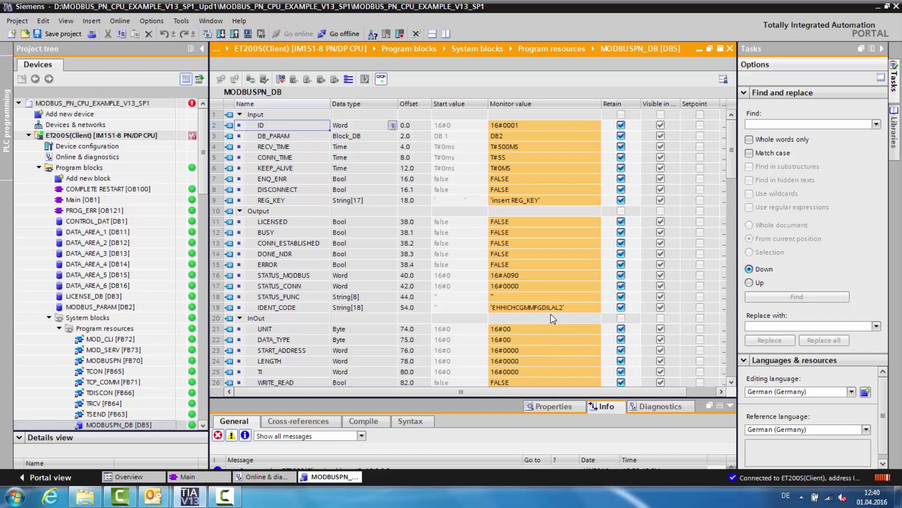
double_click(565, 308)
right_click(565, 308)
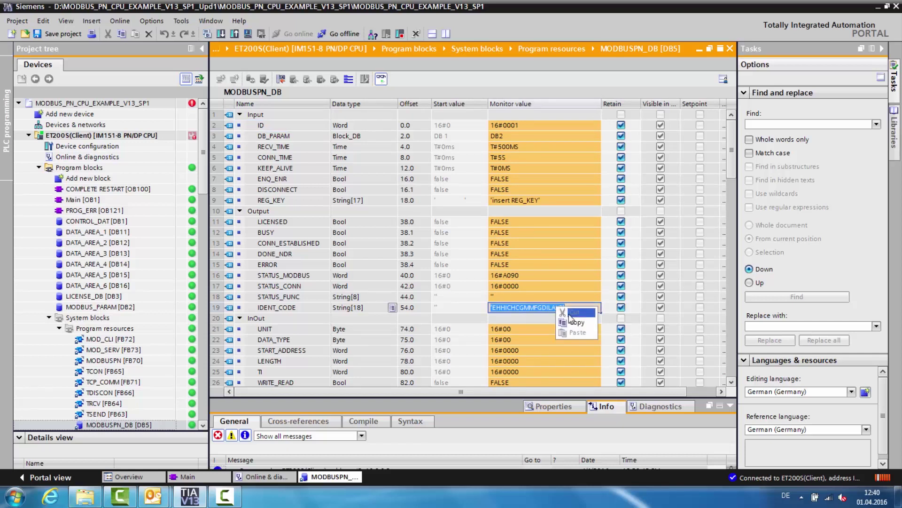
left_click(575, 323)
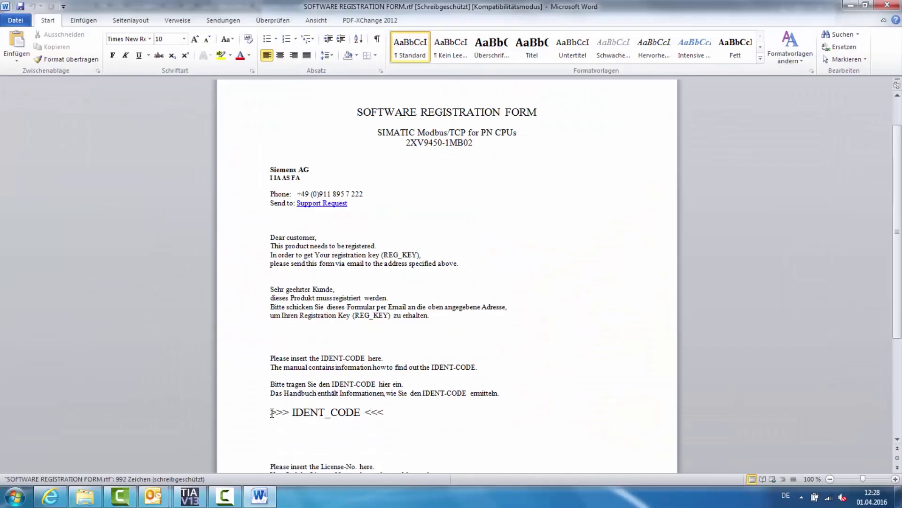
left_click_drag(271, 413, 380, 419)
right_click(380, 417)
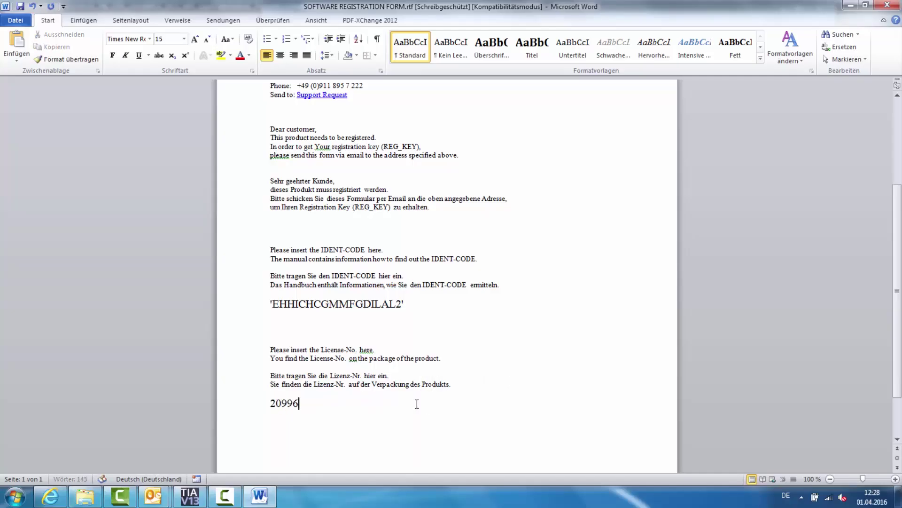
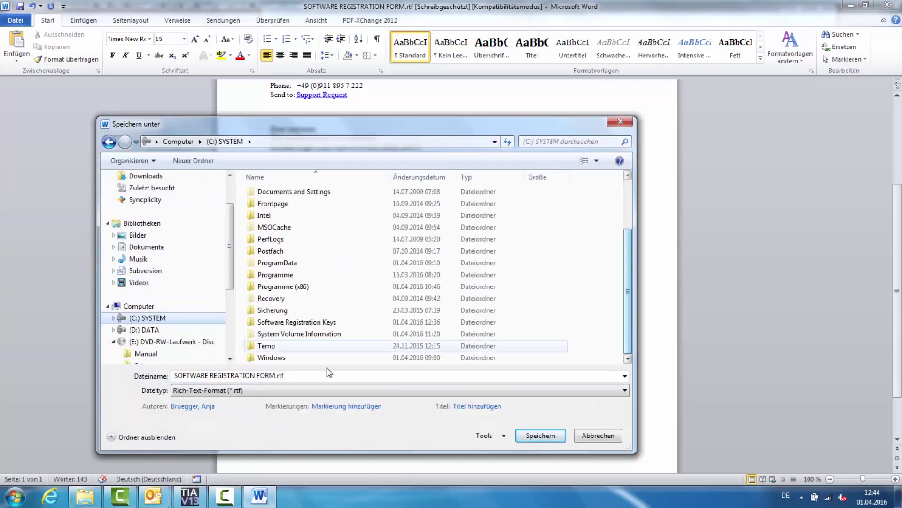
- Enter the licence number, save the form as SOFTWARE REGISTRATION FORM_IM151.rtf, and follow the Support Request link
double_click(301, 322)
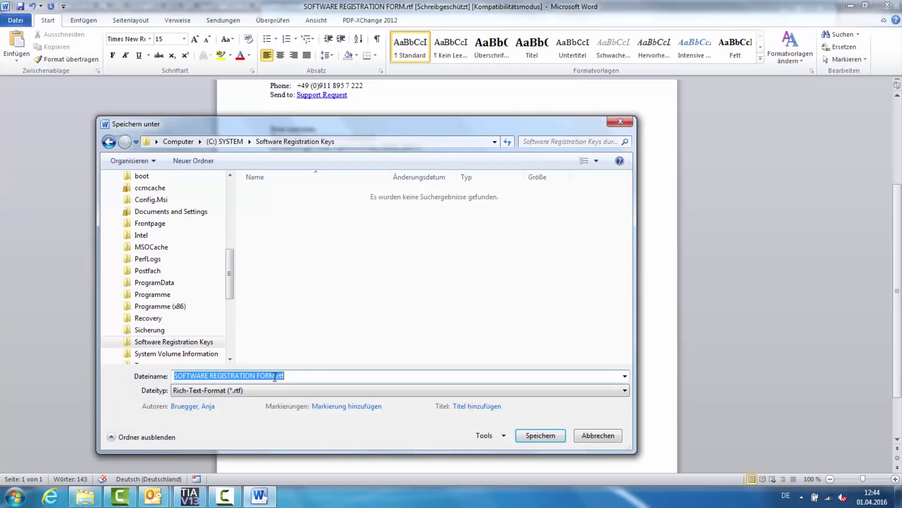
key("Right")
type("_")
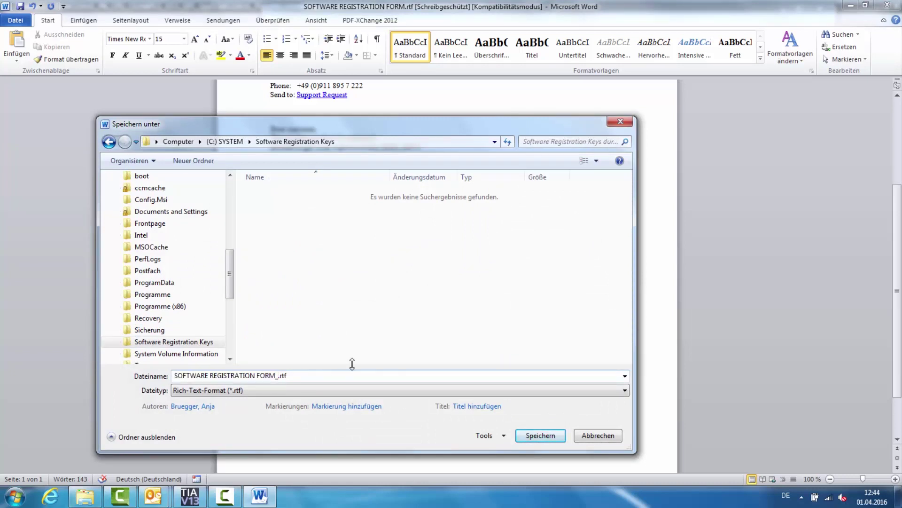
type("IM151")
left_click(540, 435)
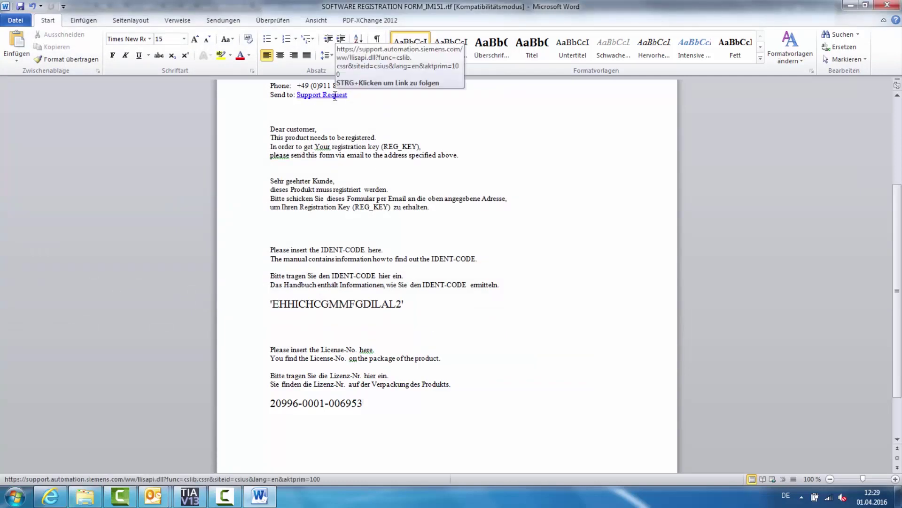
left_click(335, 95, "ctrl")
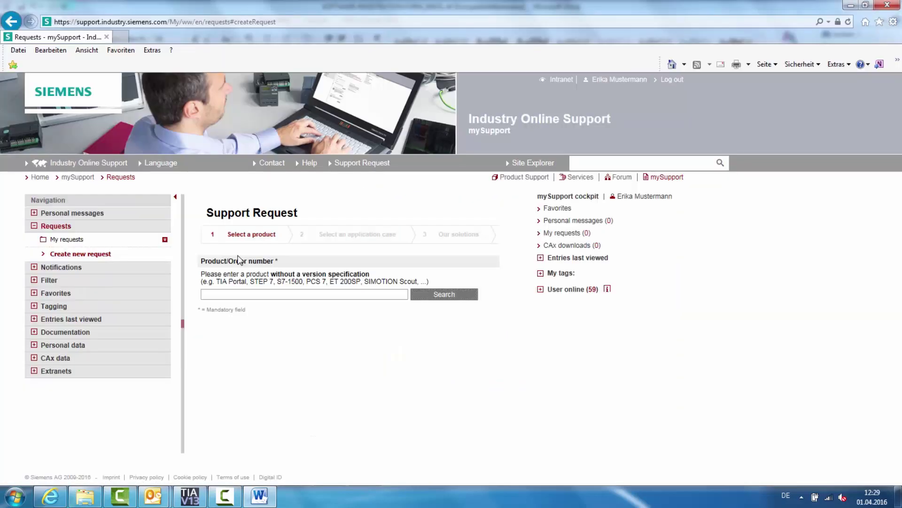
- Search Siemens Support for the product 'Modbus/TCP PN CPU license'
left_click(321, 294)
type("Modbus/TCP PN CPU license")
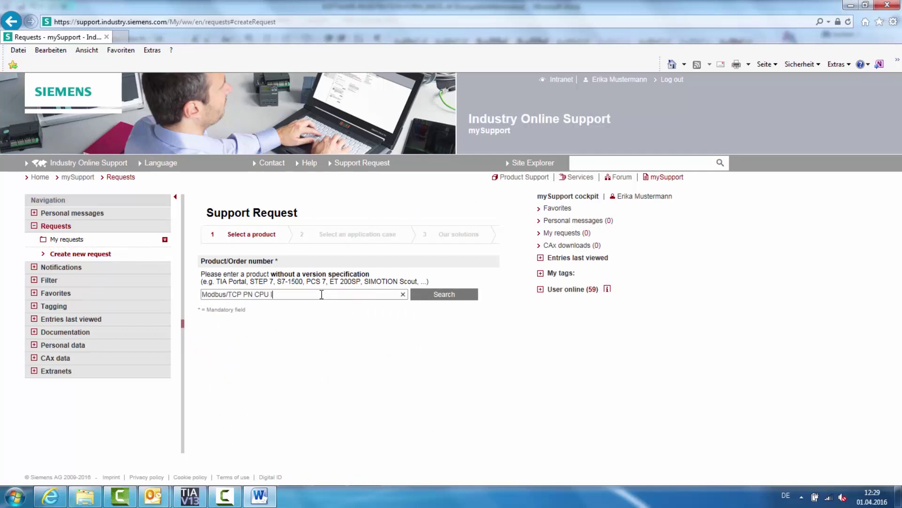
left_click(432, 293)
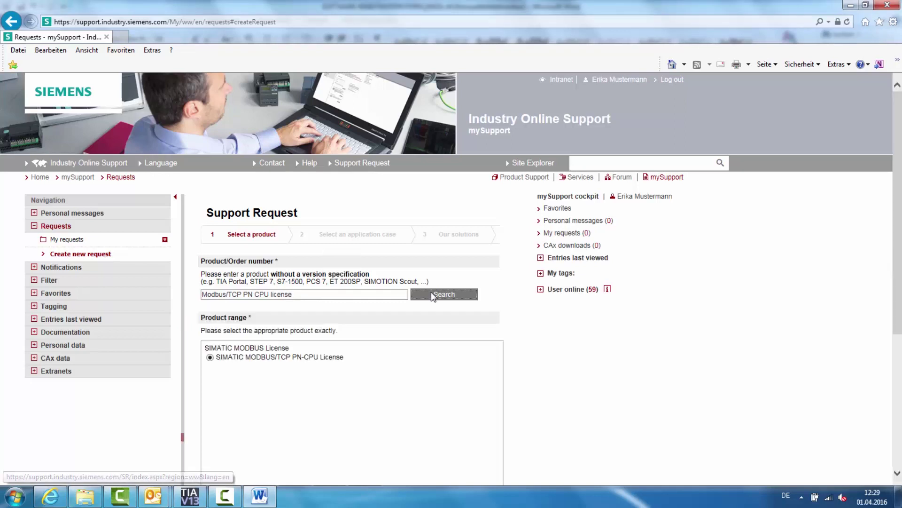
- Flag the request as a SIMATIC authorization/license problem with the subject 'REG_KEY request'
scroll(432, 294, "down", 3)
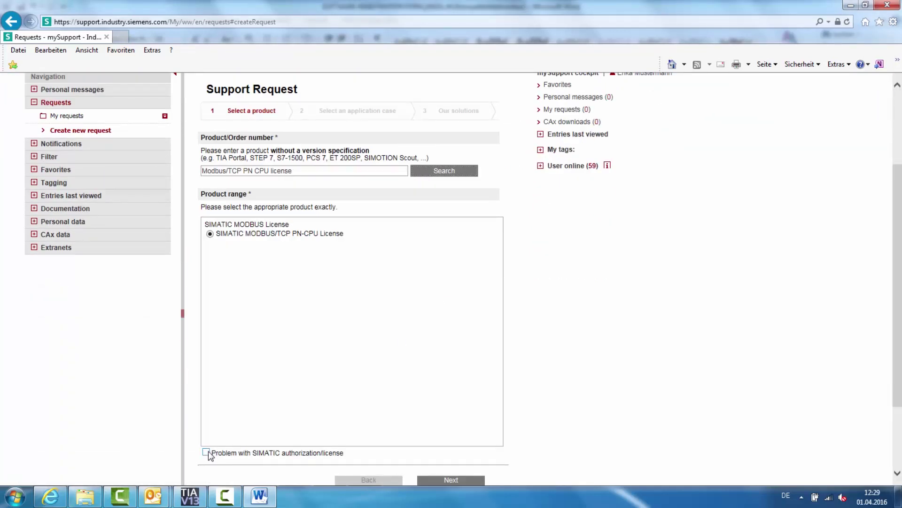
left_click(206, 452)
scroll(264, 391, "down", 2)
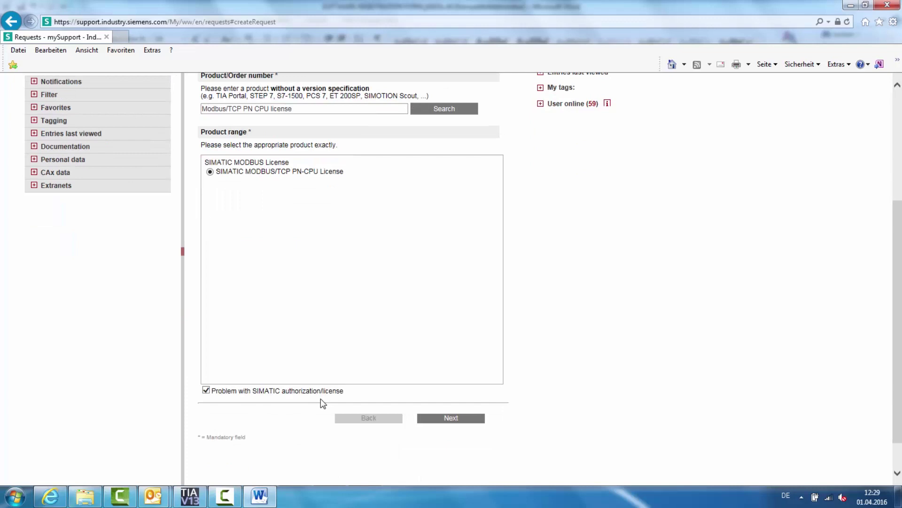
left_click(442, 419)
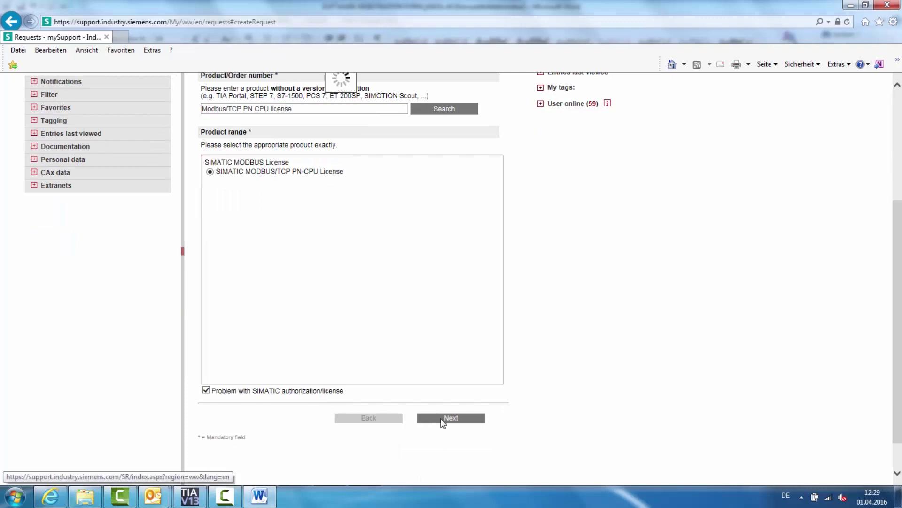
left_click(371, 311)
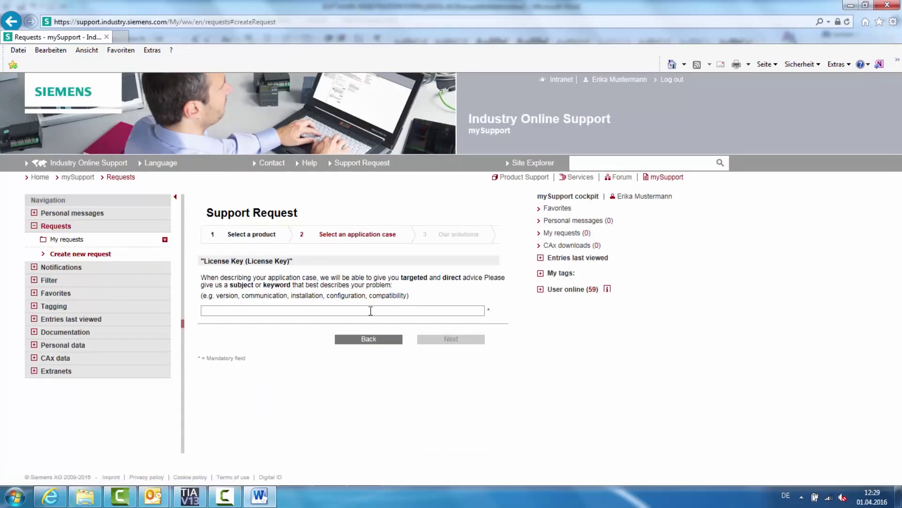
type("REG_KE")
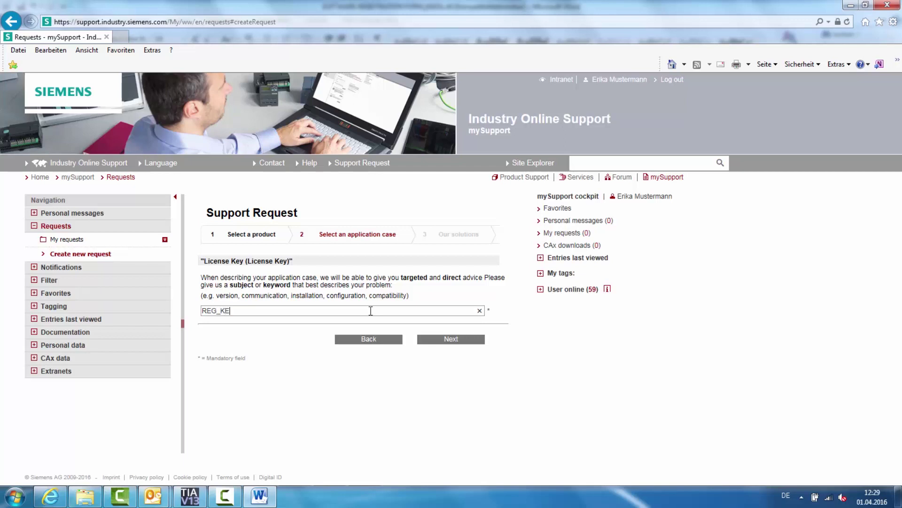
type("Y request")
- Set impact to 'Production not impacted: Technical question', urgency Normal, with urgency date 01.04.2016
left_click(451, 338)
scroll(445, 392, "down", 1)
left_click(449, 411)
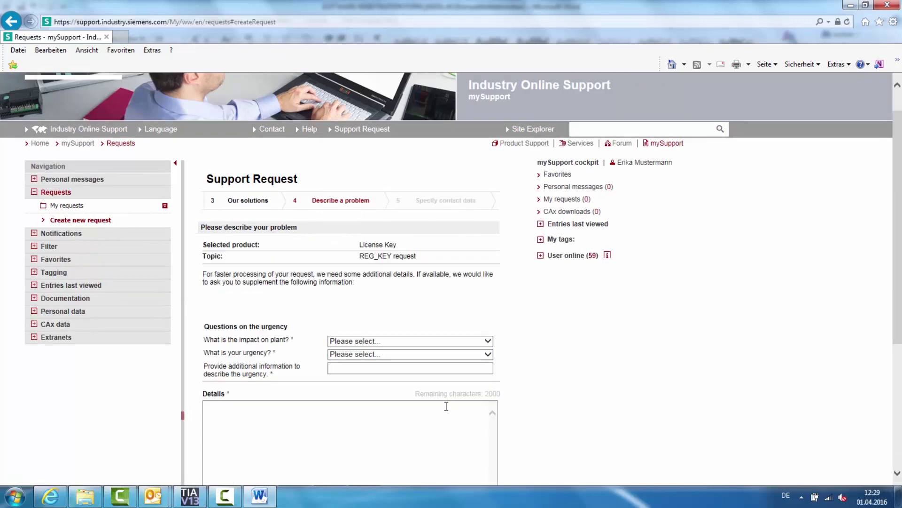
left_click(393, 342)
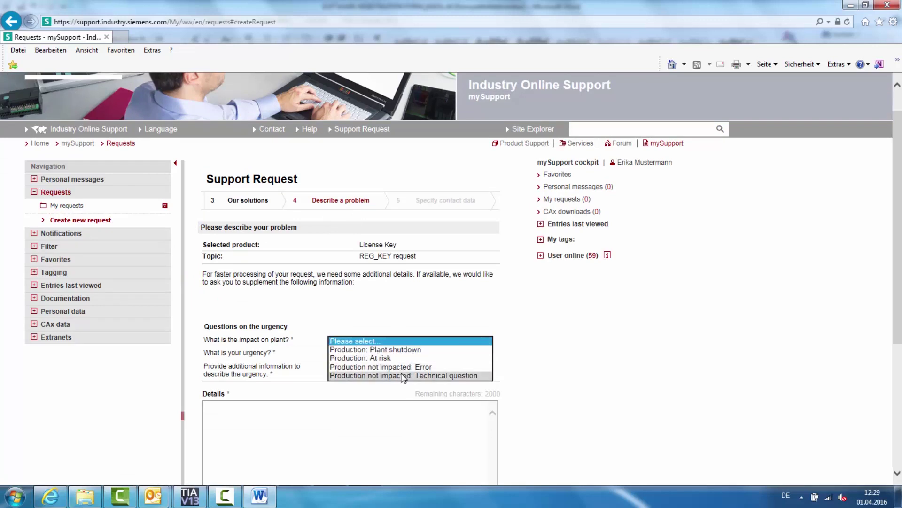
left_click(415, 377)
left_click(399, 353)
left_click(400, 378)
left_click(400, 368)
type("01.")
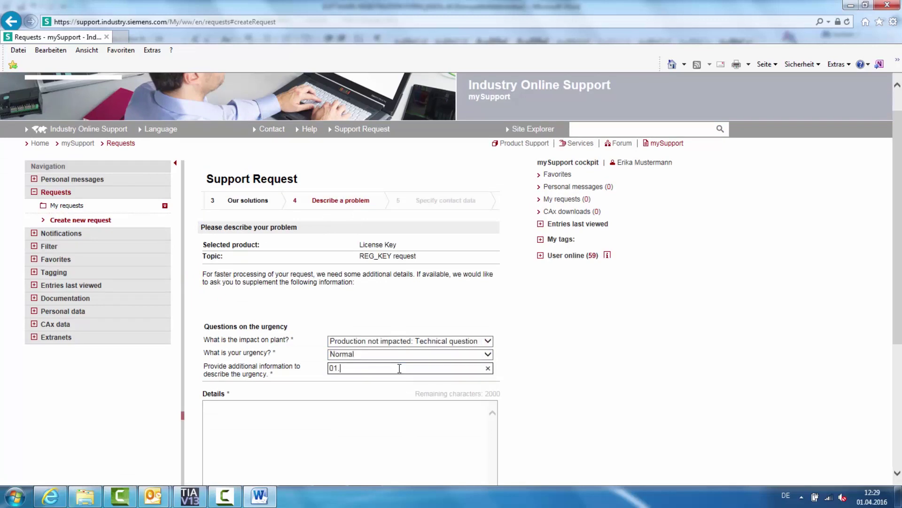
type("04.2016")
- Describe the problem as 'Reg. Key request' and attach the software registration form file
left_click(403, 423)
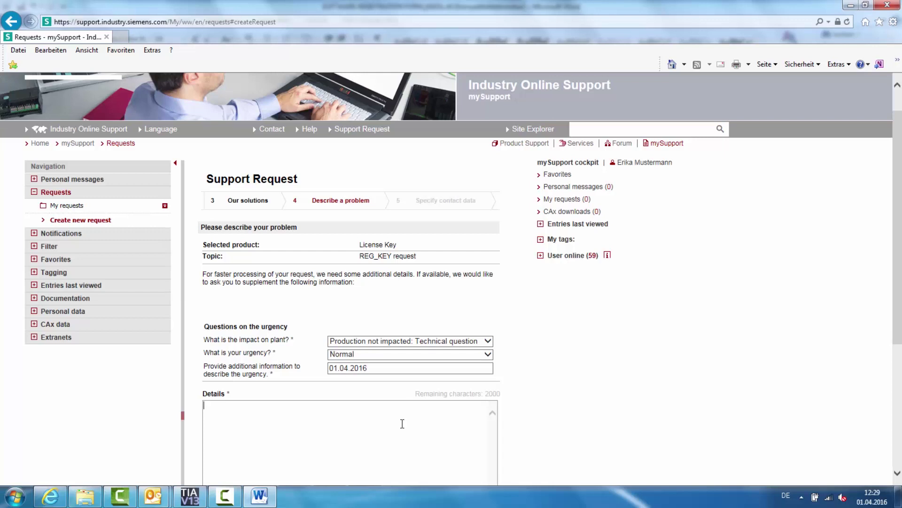
type("Reg. ")
type("Key request")
scroll(402, 423, "down", 1)
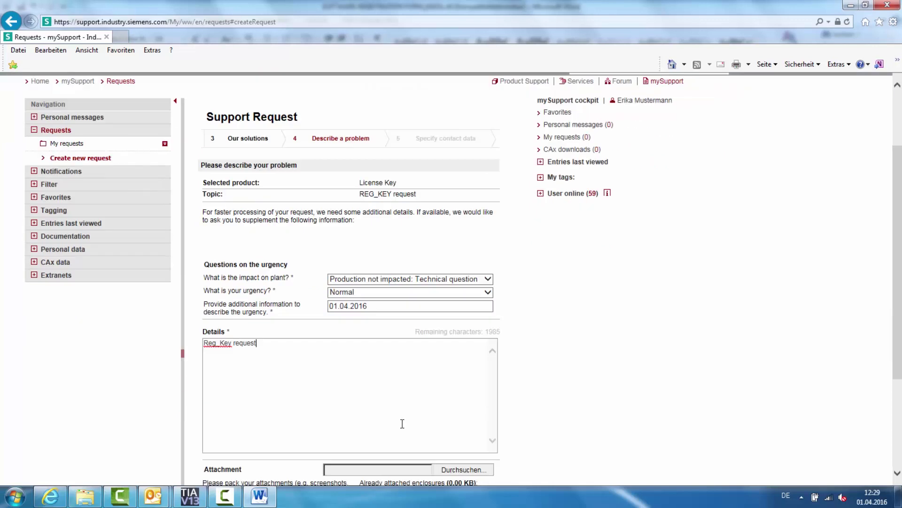
scroll(473, 442, "down", 1)
left_click(462, 408)
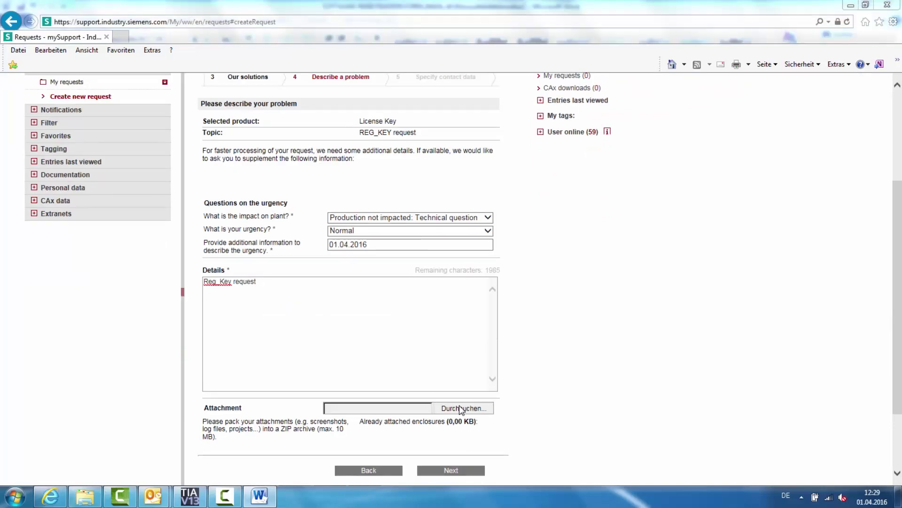
left_click(291, 101)
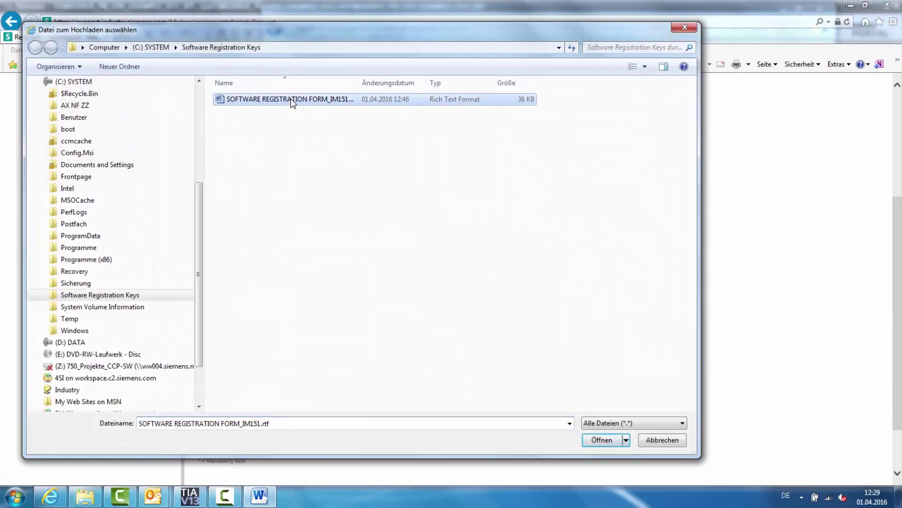
left_click(593, 437)
- Continue to the personal data page and choose to be contacted by e-mail
scroll(591, 438, "down", 1)
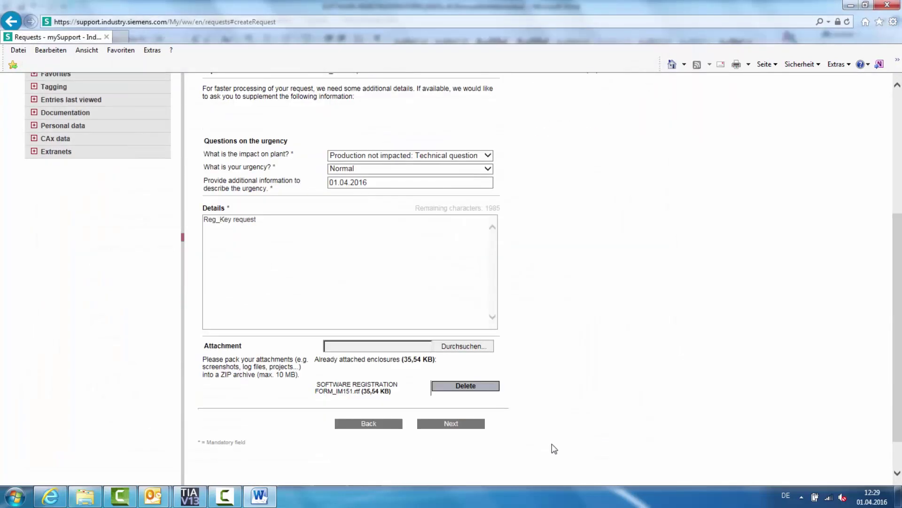
left_click(437, 424)
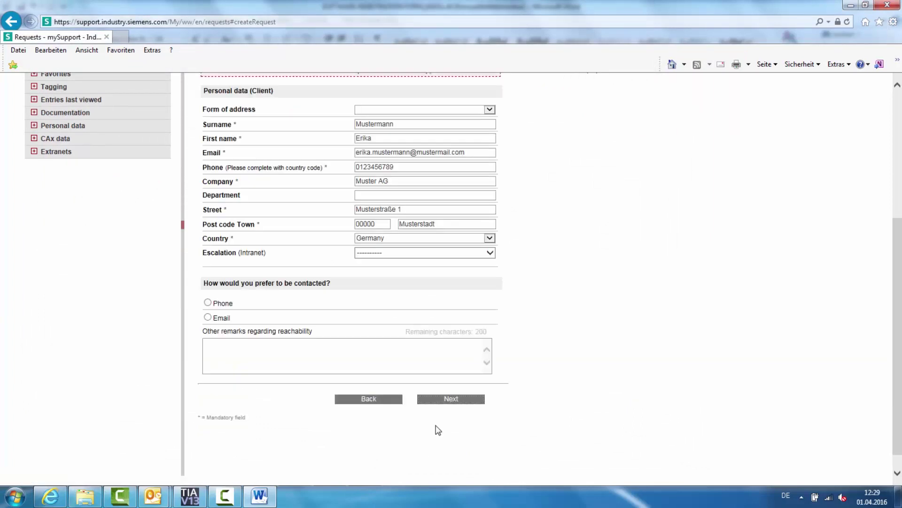
left_click(207, 318)
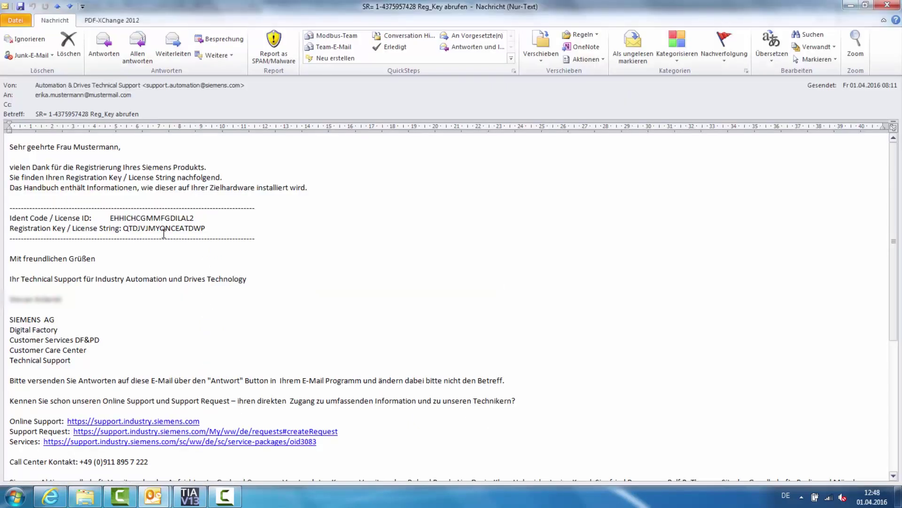
- Copy the registration key from Siemens' reply e-mail in Outlook and go back to TIA Portal
left_click_drag(123, 229, 205, 227)
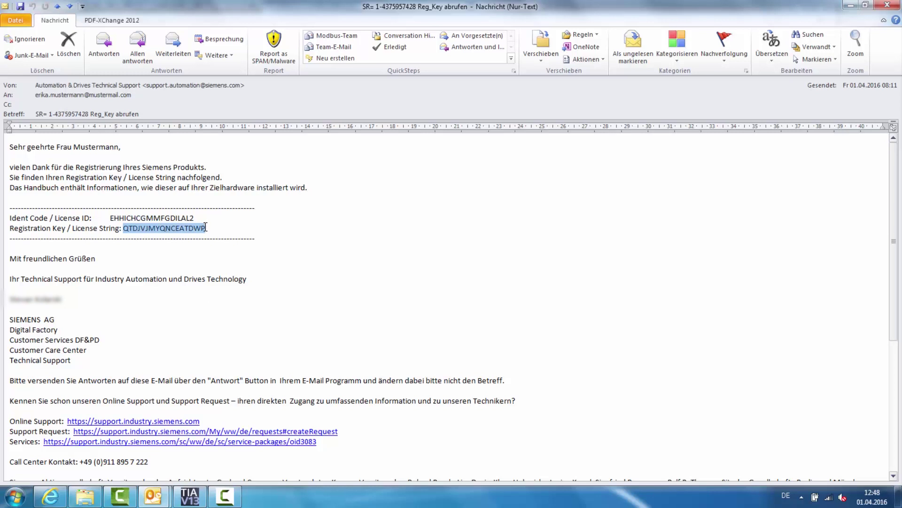
right_click(194, 229)
left_click(225, 236)
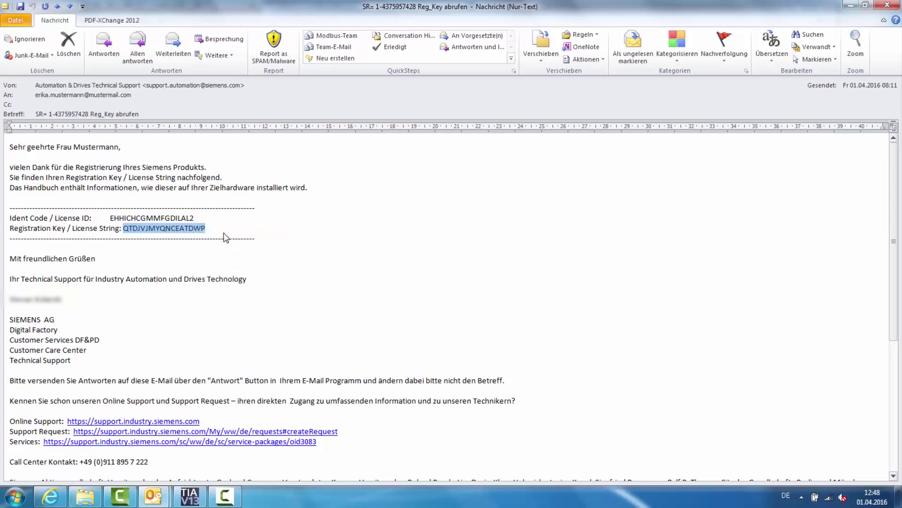
left_click(196, 502)
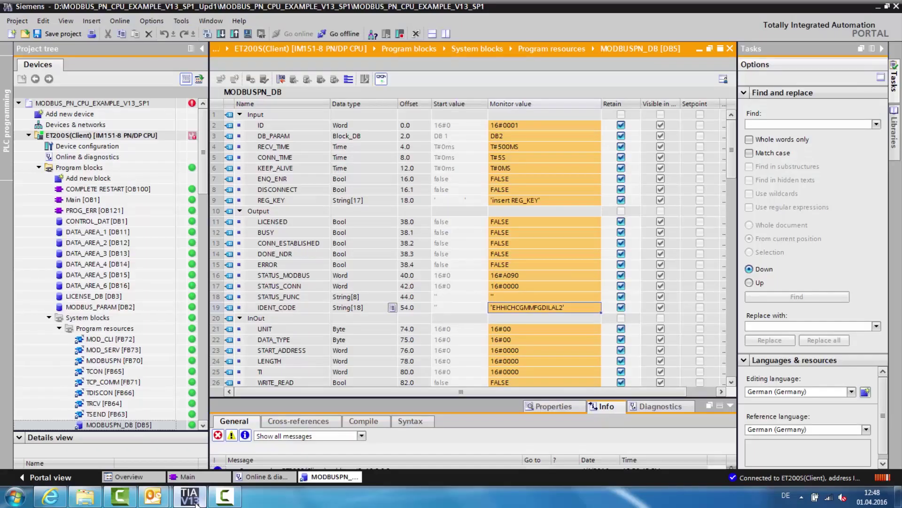
- Paste the registration key as LICENSE_DB [DB3]'s REG_KEY start value and save the project for download
double_click(104, 298)
left_click(476, 126)
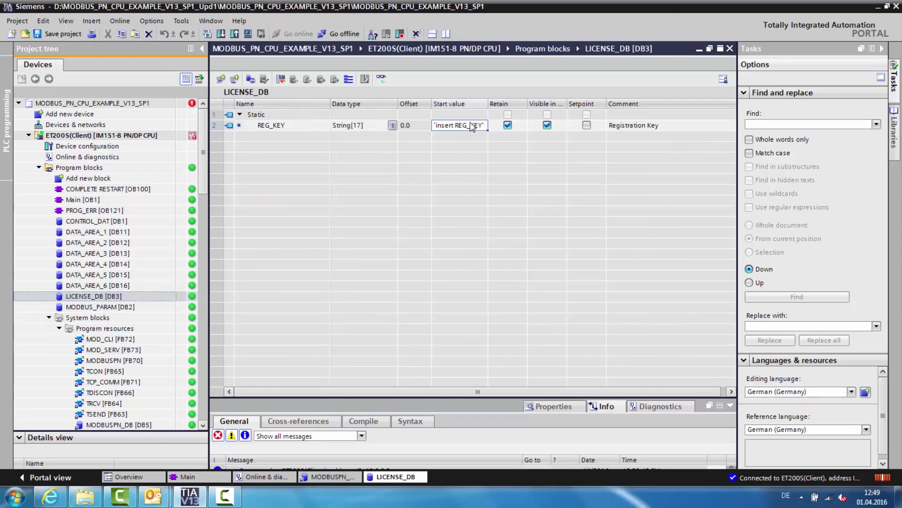
left_click(440, 128)
left_click_drag(434, 126, 484, 129)
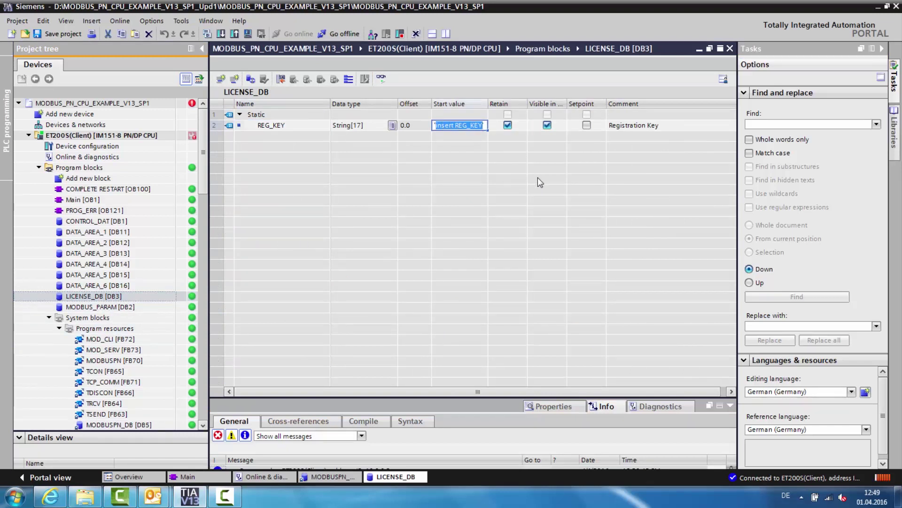
key("ctrl+v")
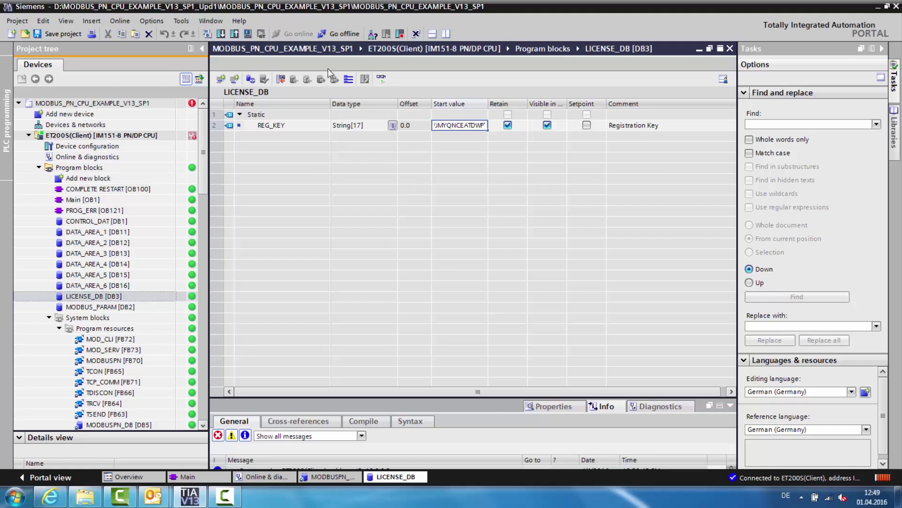
left_click(61, 33)
left_click(220, 33)
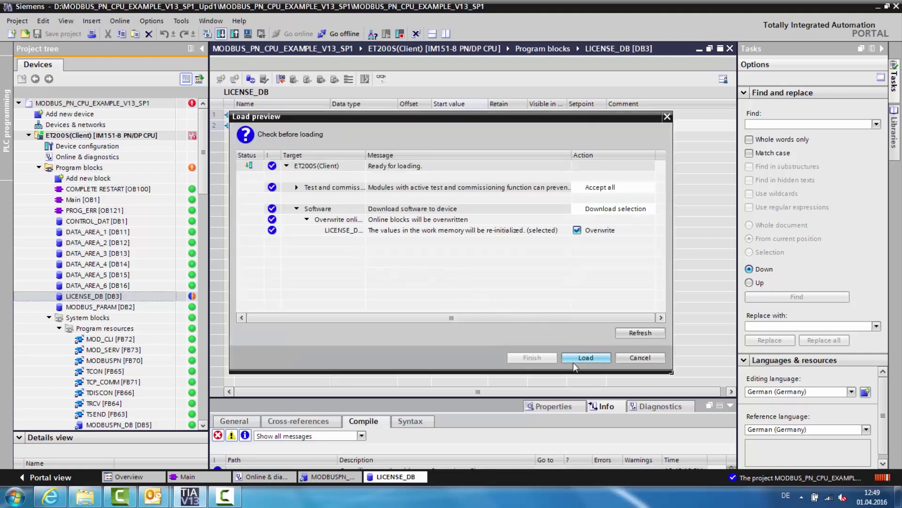
- Load the updated LICENSE_DB into the ET200S CPU
left_click(574, 361)
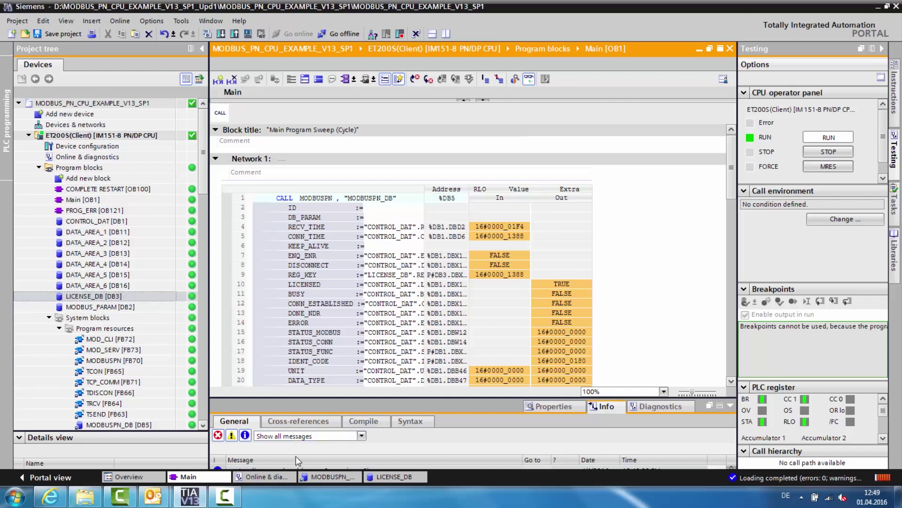
- Show the CPU's diagnostics buffer listing the earlier area length errors and 16#A090 events
left_click(263, 477)
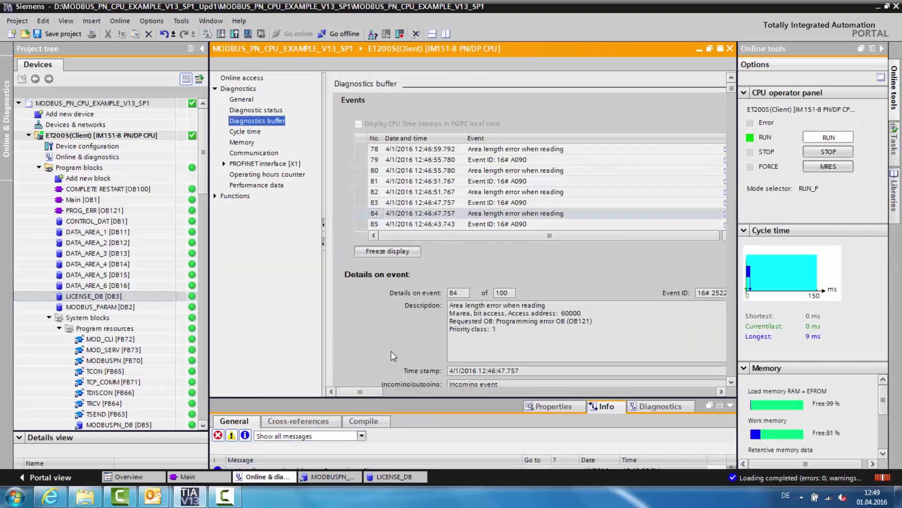